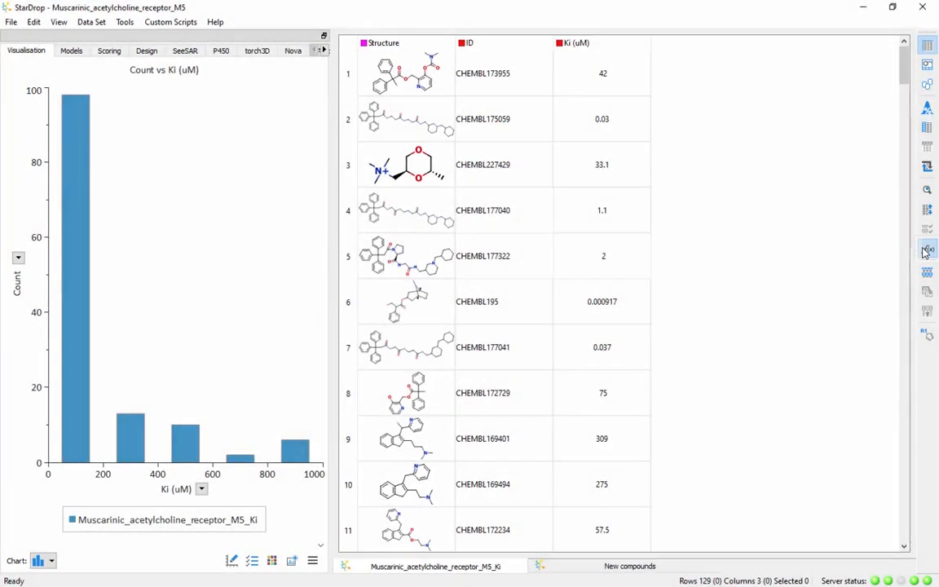
- Add a calculated column pKi with the formula 6-log({Ki (uM)}) and plot the distribution of its values
click(926, 250)
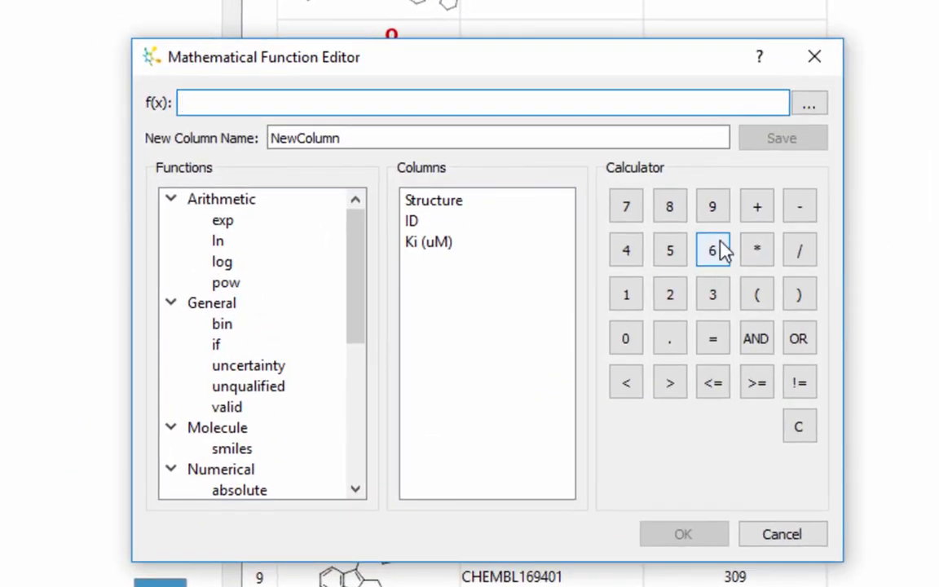
click(630, 259)
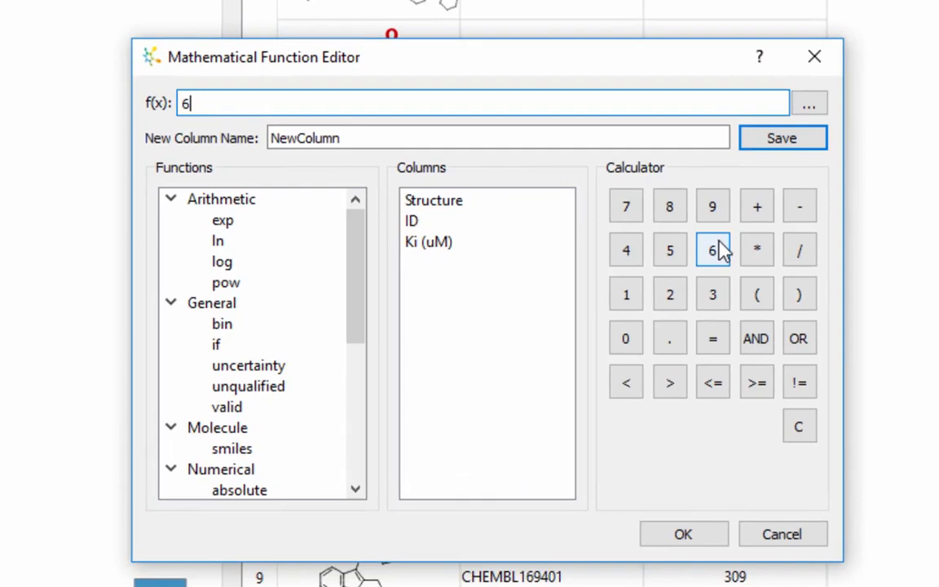
click(798, 210)
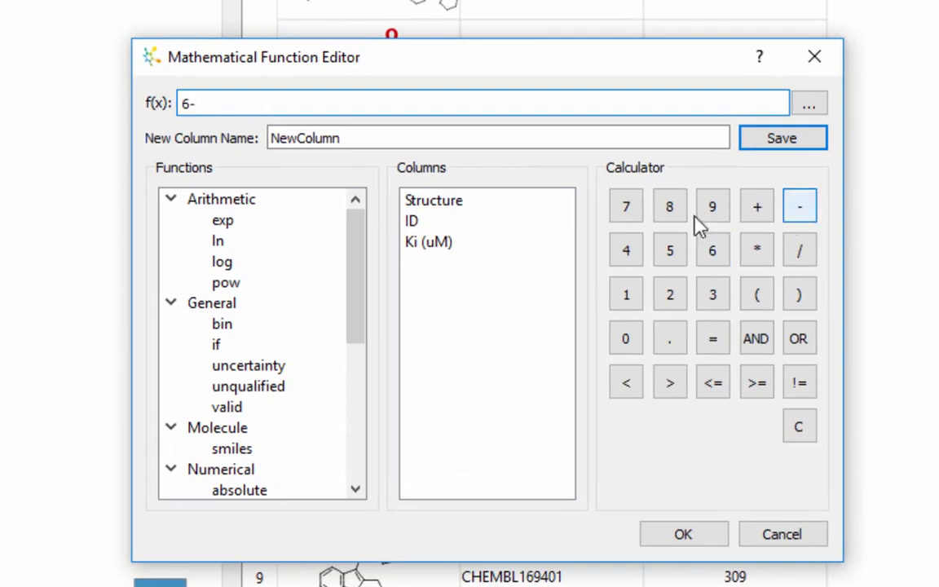
double_click(222, 262)
double_click(413, 245)
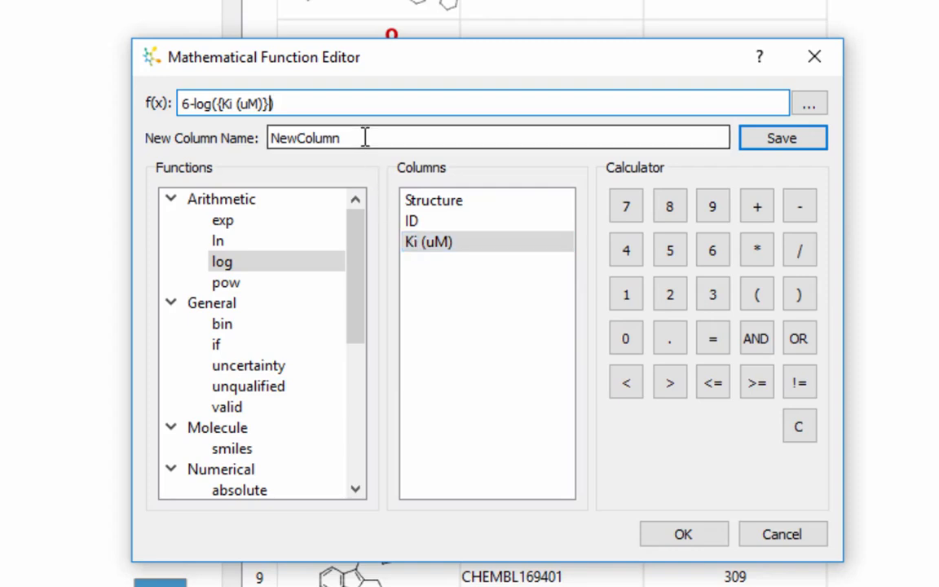
drag(367, 137, 254, 132)
text(pKi)
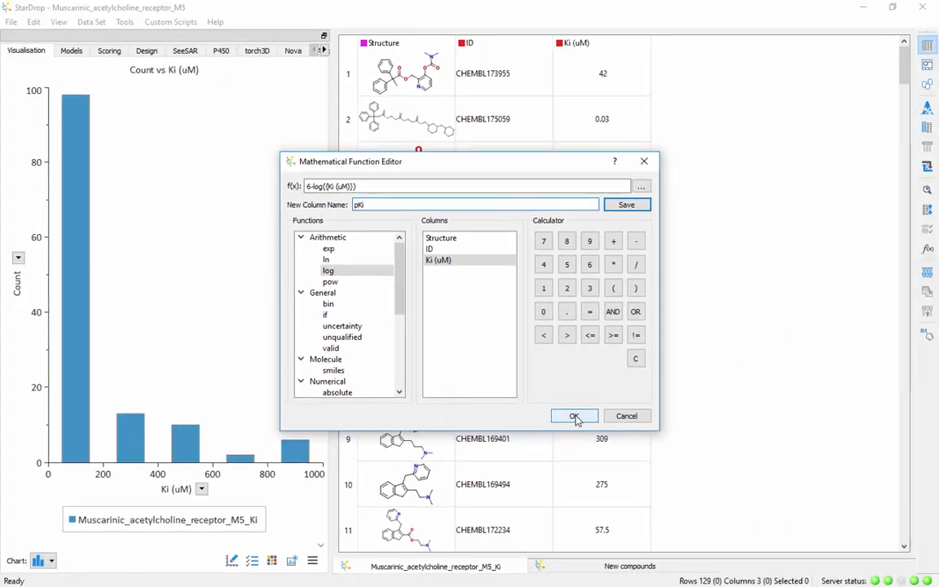
click(683, 534)
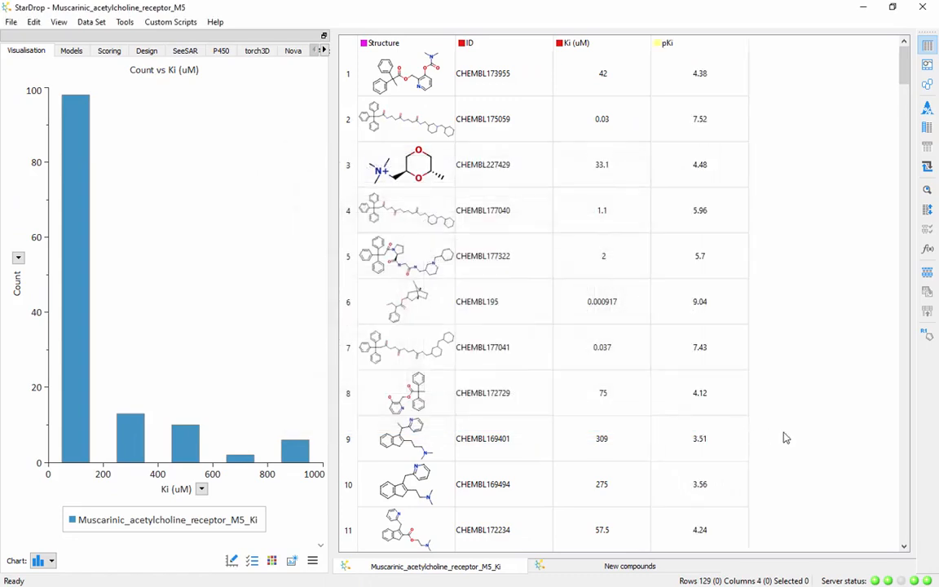
click(685, 44)
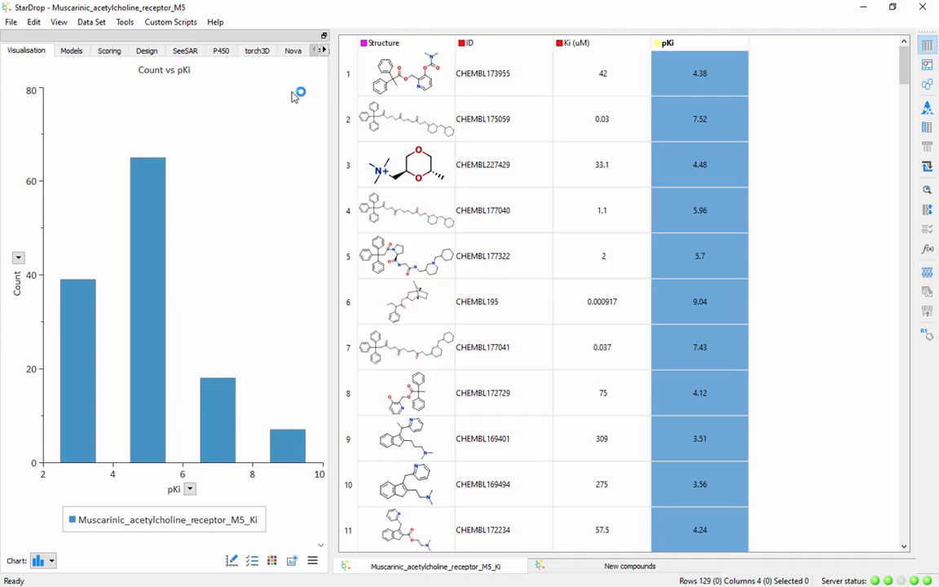
- Set up an Auto-Modeller session with pKi as the value column, keeping the default 70/15/15 clustering split and descriptor settings
click(322, 50)
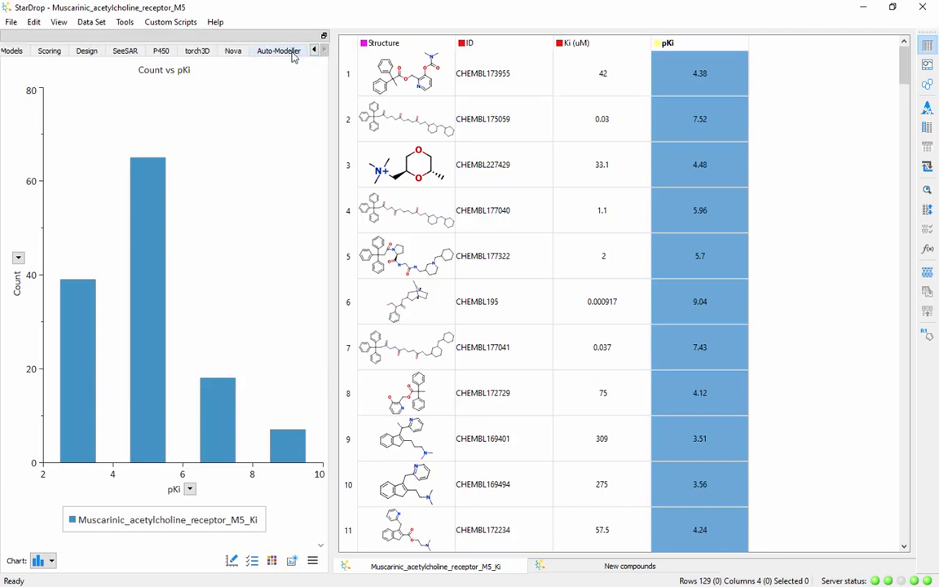
click(282, 50)
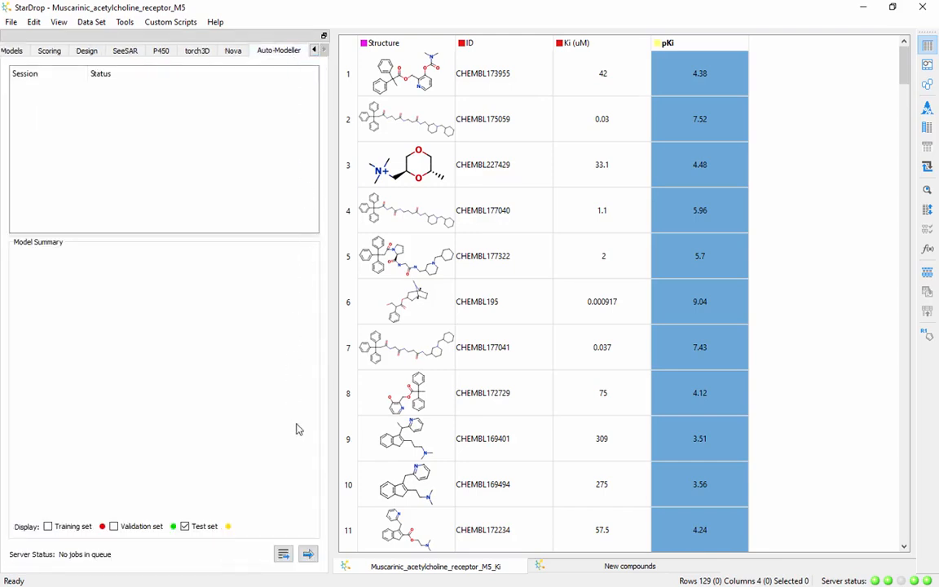
click(307, 553)
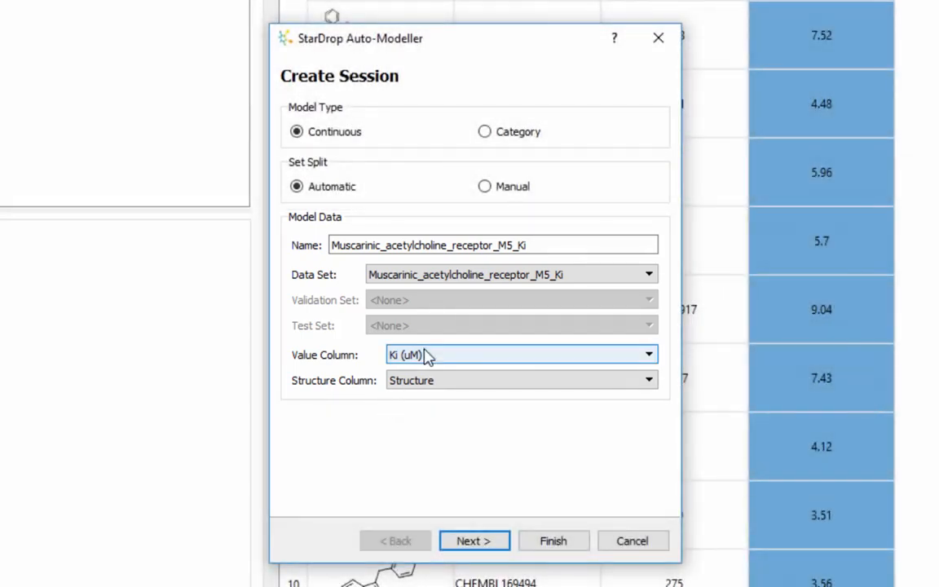
click(426, 356)
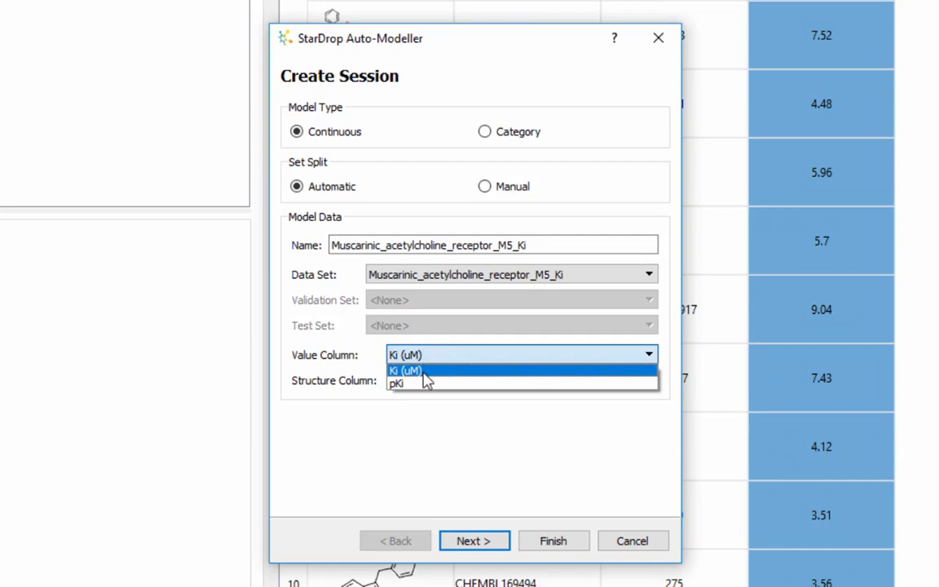
click(423, 385)
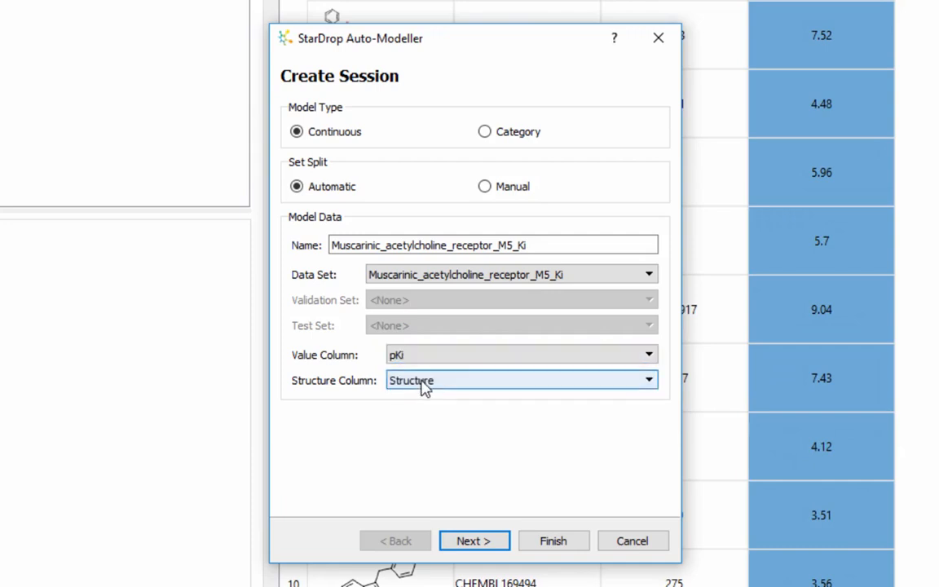
click(476, 547)
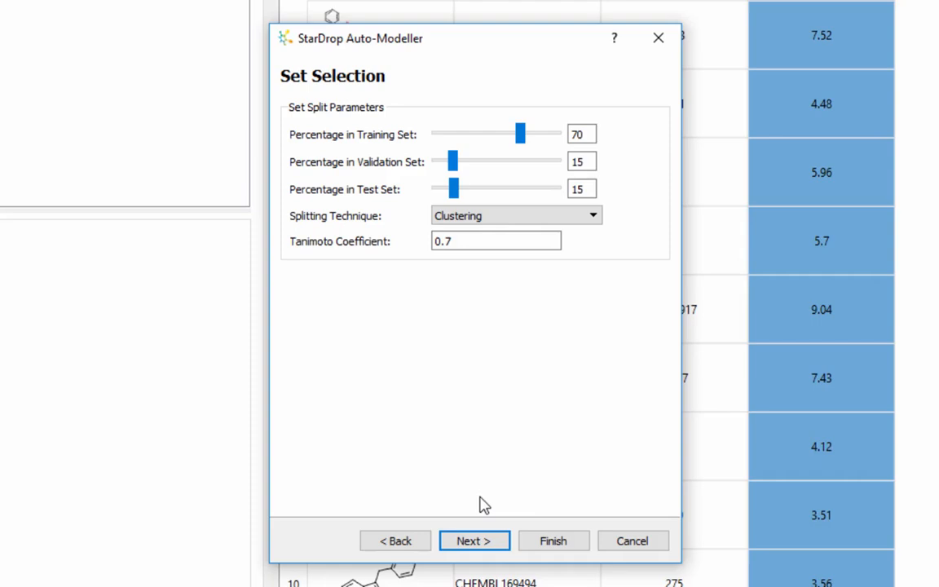
click(479, 543)
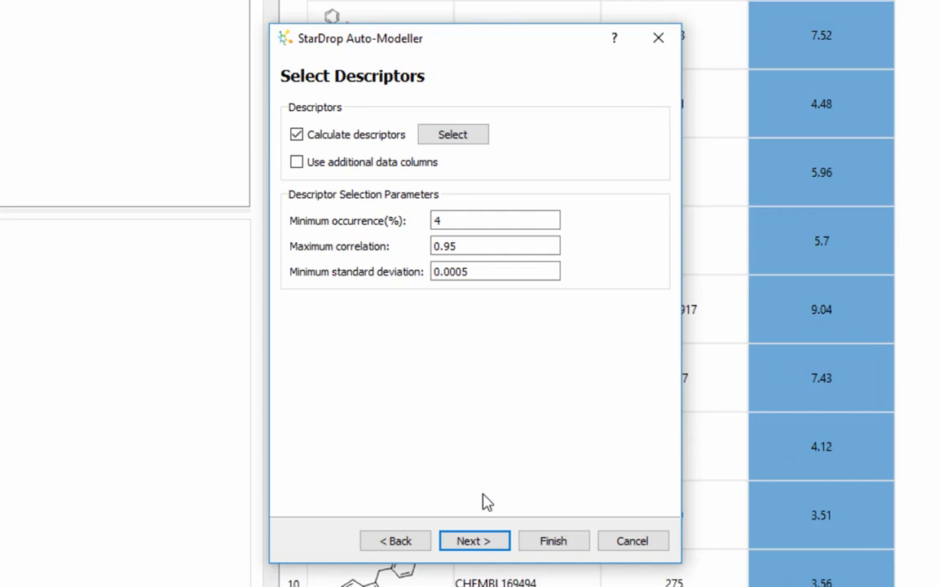
click(479, 543)
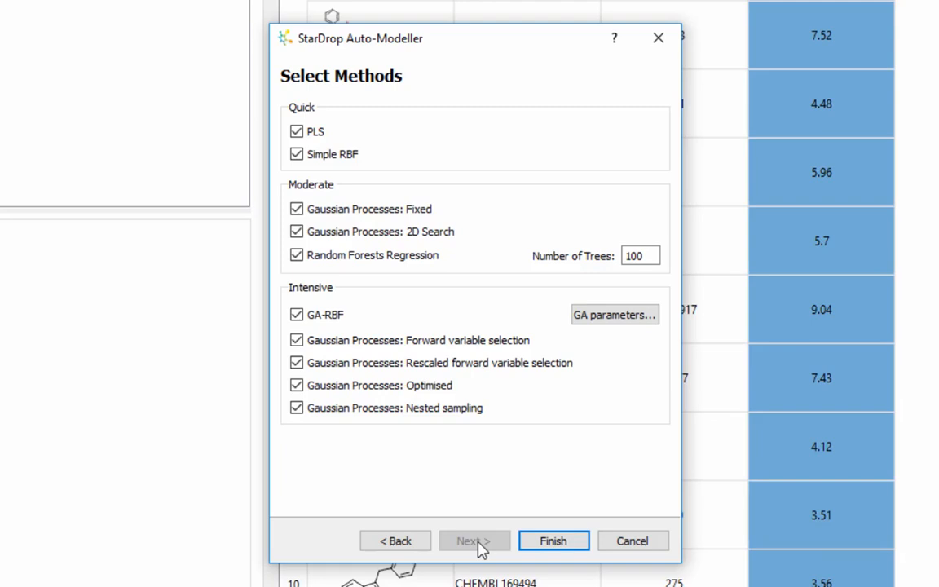
- Exclude all five intensive modelling methods, keeping the quick and moderate ones, and start building the models
click(297, 409)
click(297, 385)
click(296, 363)
click(297, 340)
click(297, 317)
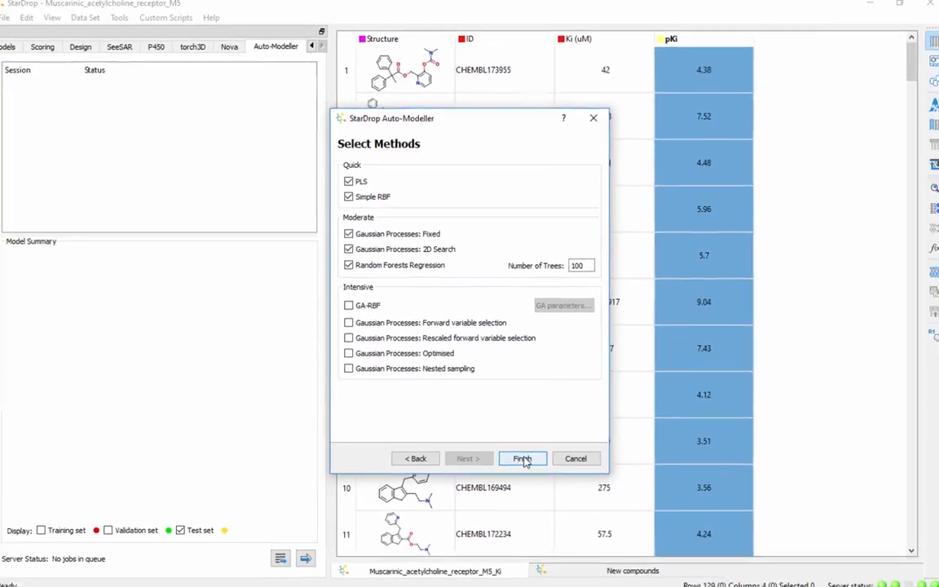
click(523, 461)
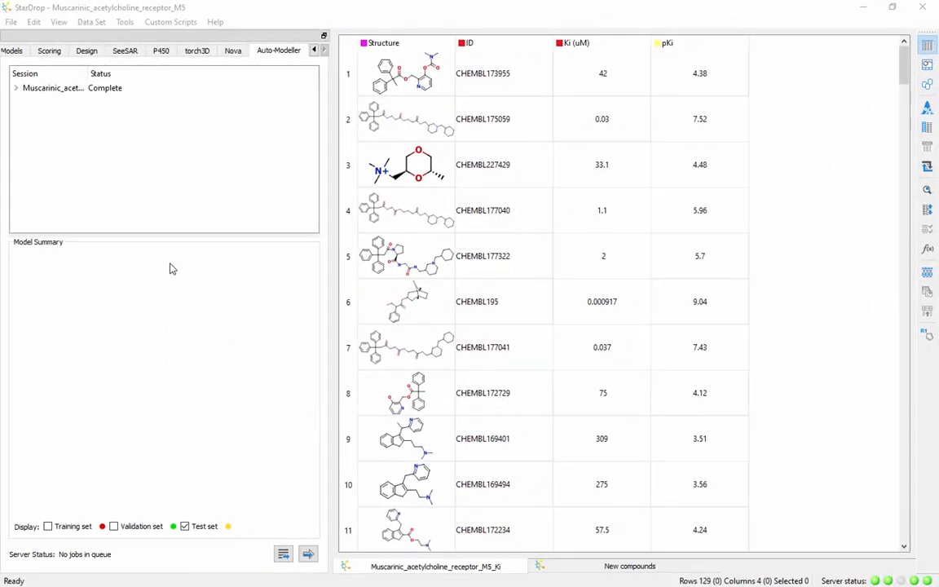
- Compare the session's models including validation set statistics, and inspect the Random Forest model's observed versus predicted plot and an outlying compound
click(15, 88)
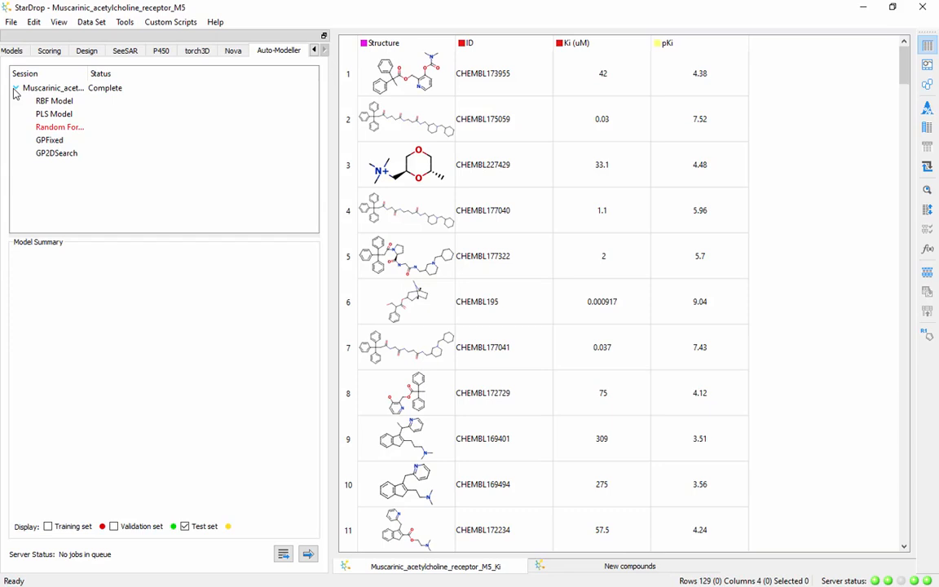
click(56, 88)
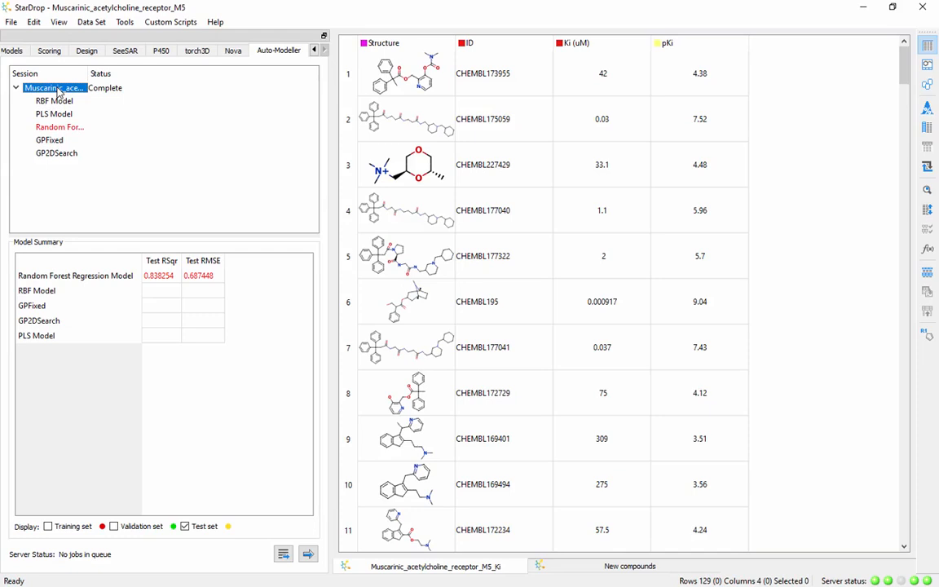
click(114, 527)
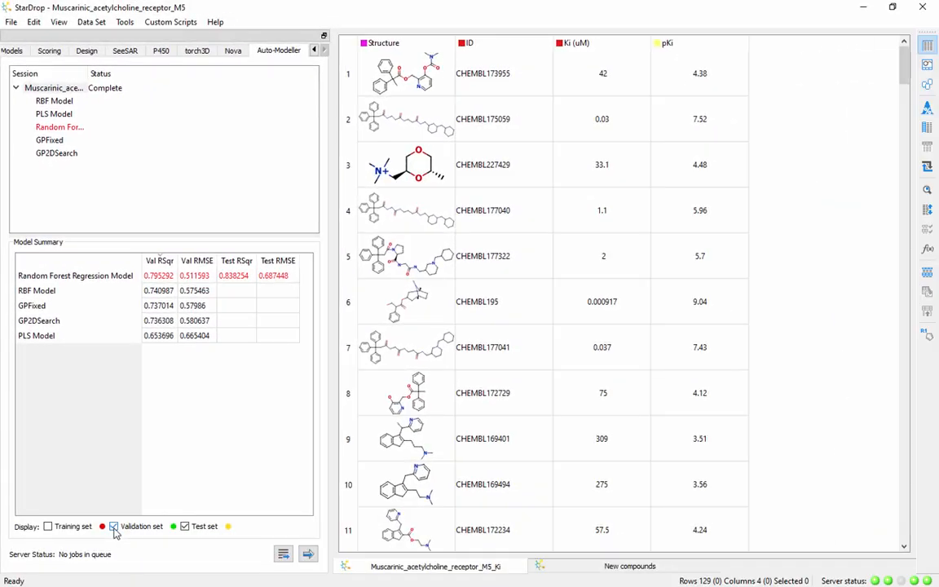
click(61, 127)
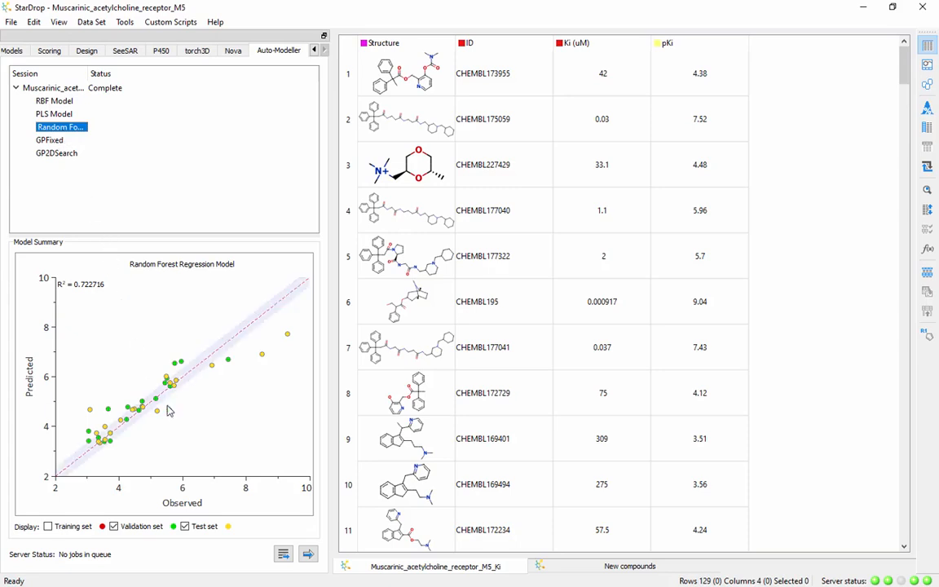
mouse_move(172, 415)
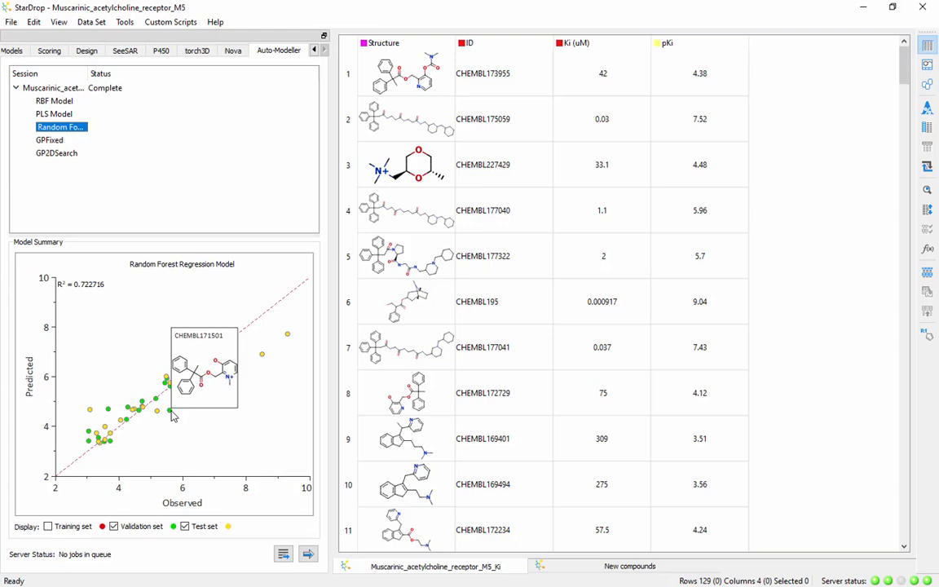
- Save the Random Forest model as Muscarinic_M5_pKi with units pKi/pIC50 in the StarDrop Example folder
right_click(76, 133)
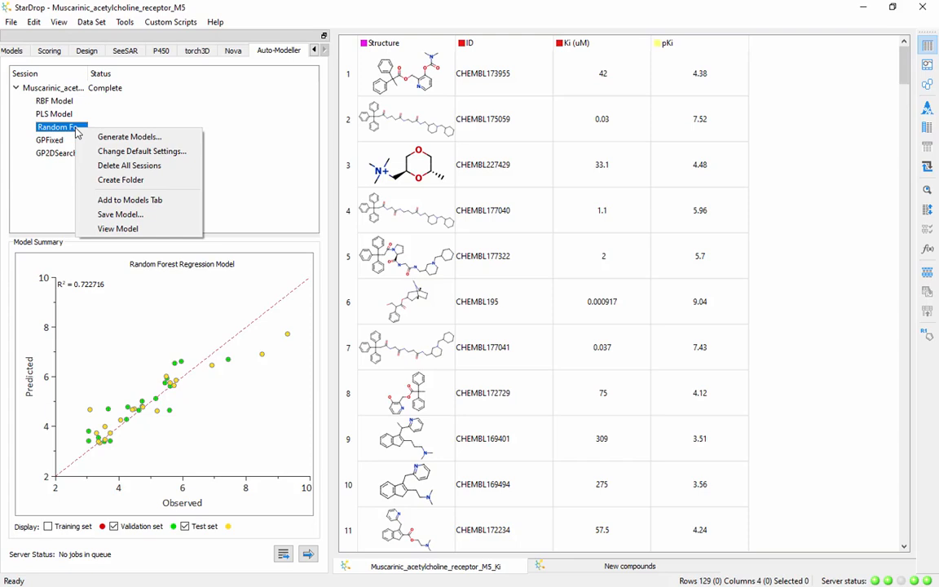
click(117, 214)
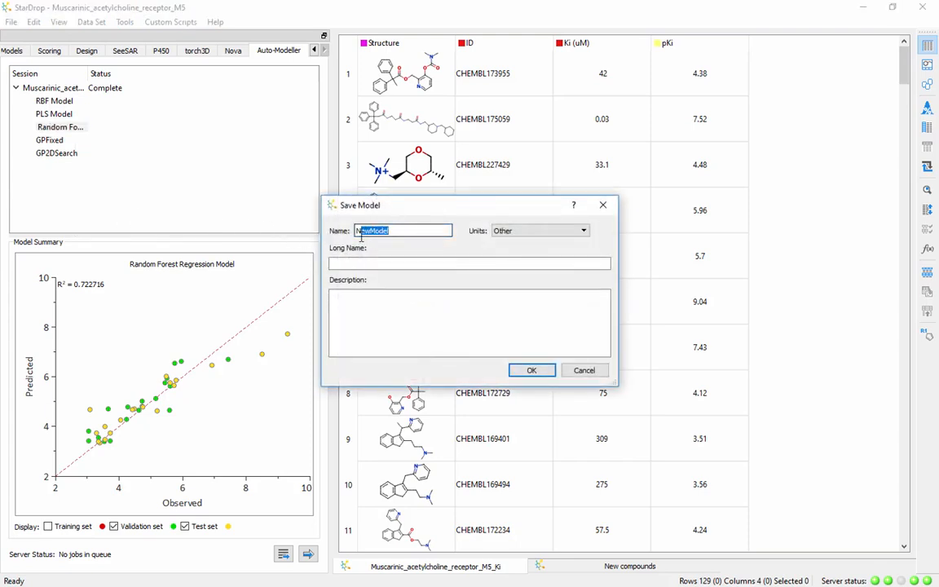
text(Muscarinic_M5_pKi)
click(524, 231)
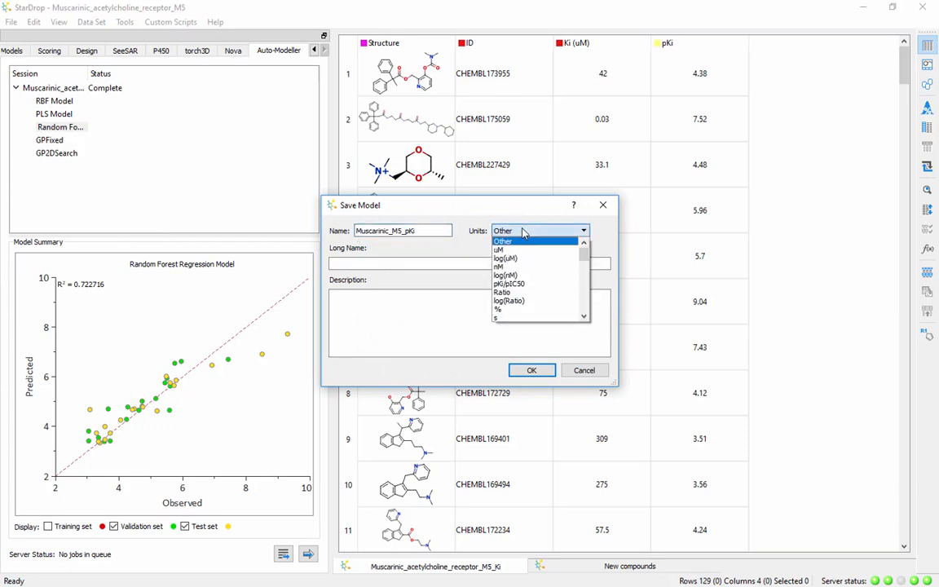
click(517, 284)
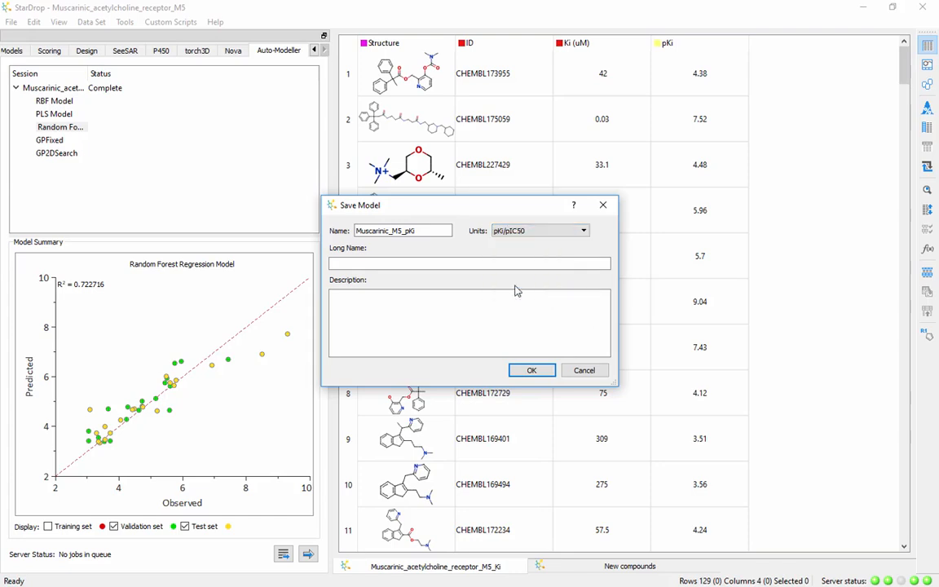
click(528, 371)
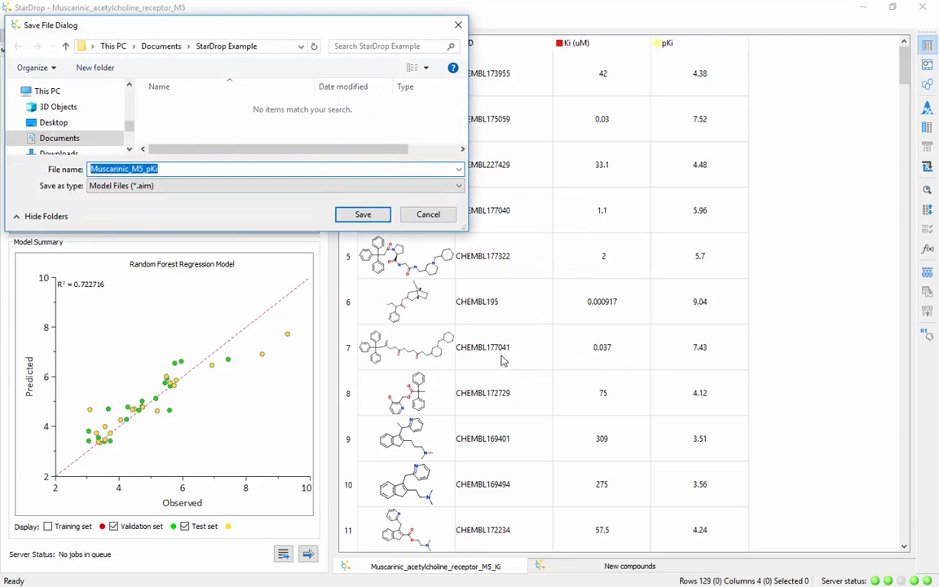
click(367, 220)
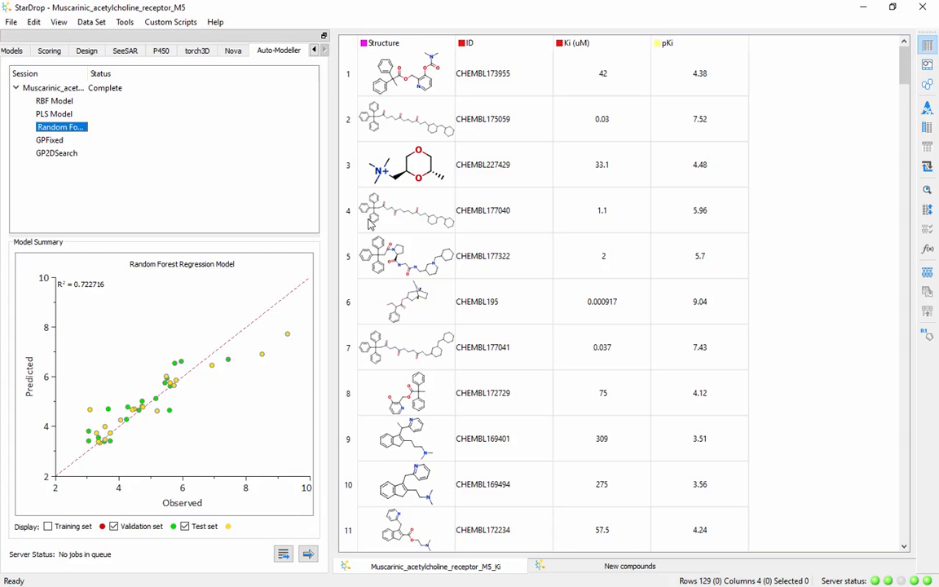
- Run the custom Muscarinic_M5_pKi model and all StarDrop models on the New compounds data set and view the pKi predictions
click(18, 52)
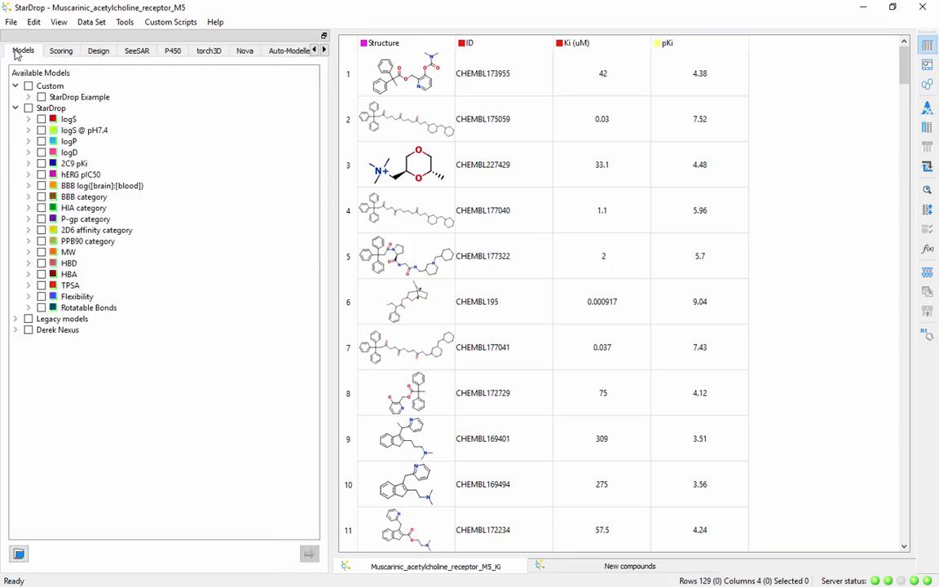
click(29, 97)
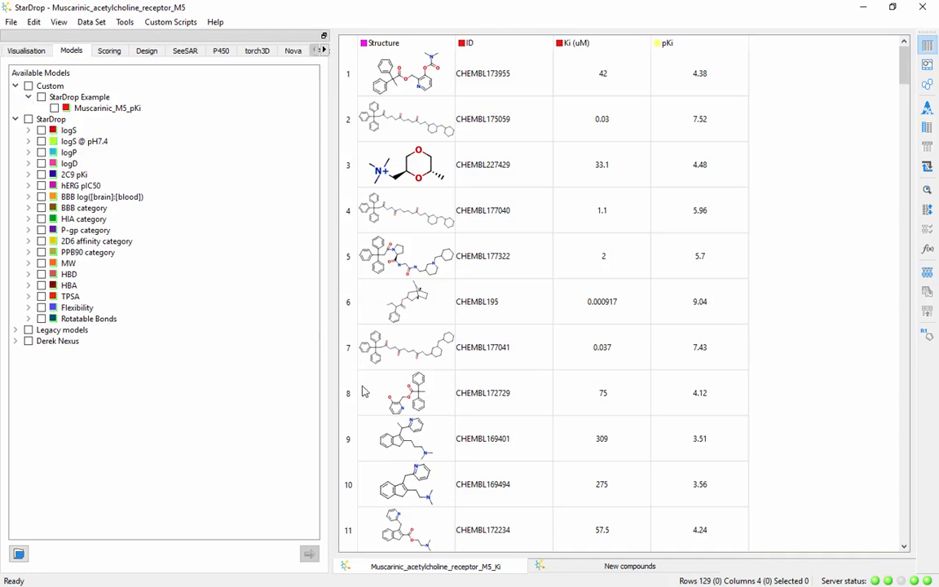
click(568, 565)
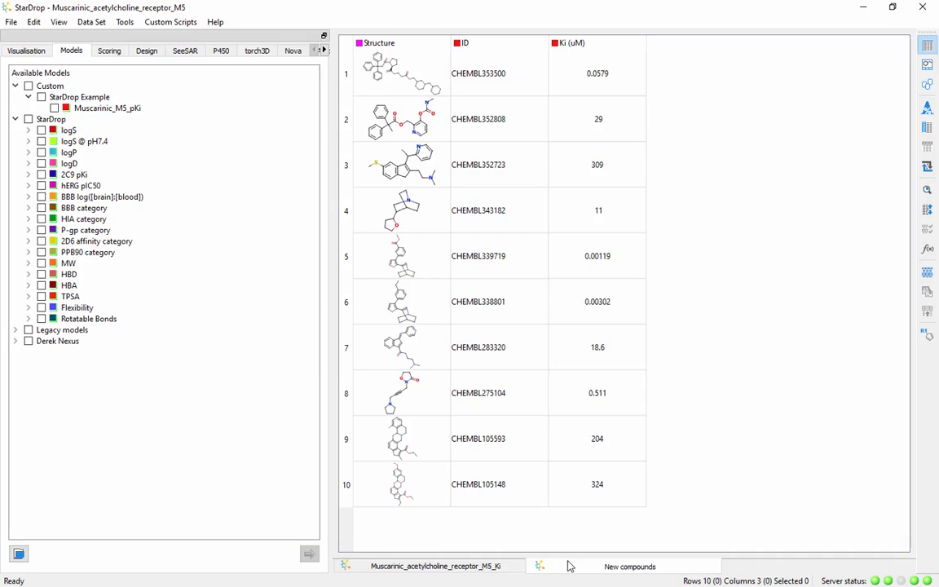
click(52, 112)
click(54, 108)
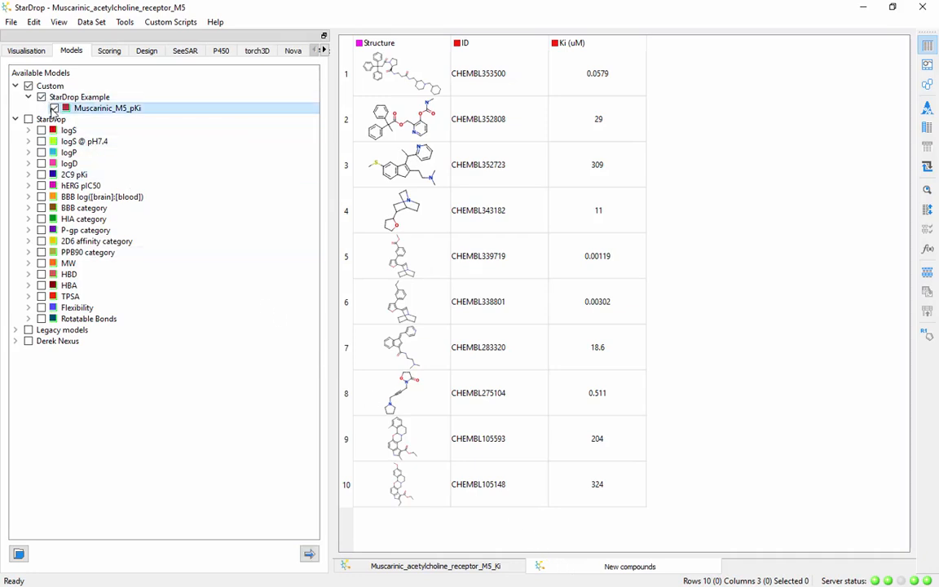
click(29, 119)
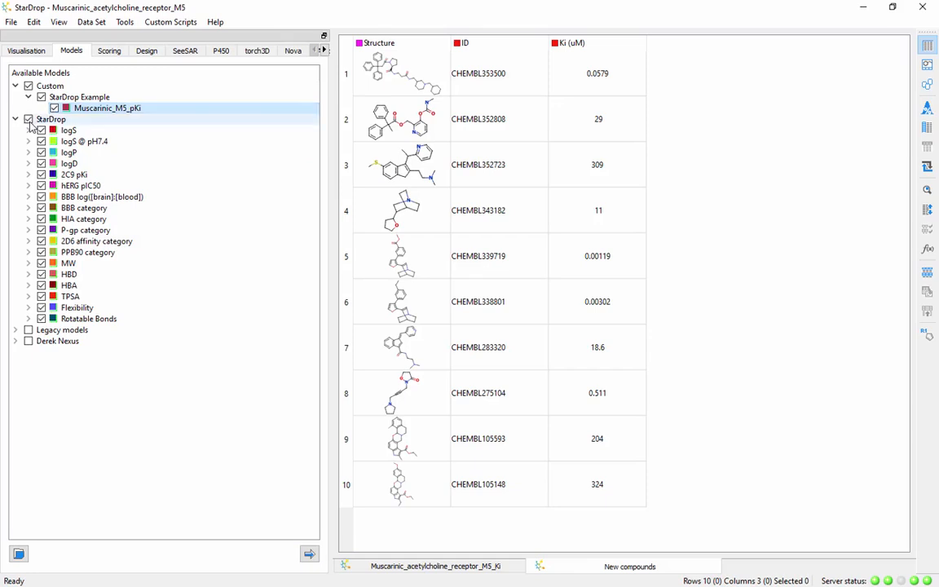
click(309, 555)
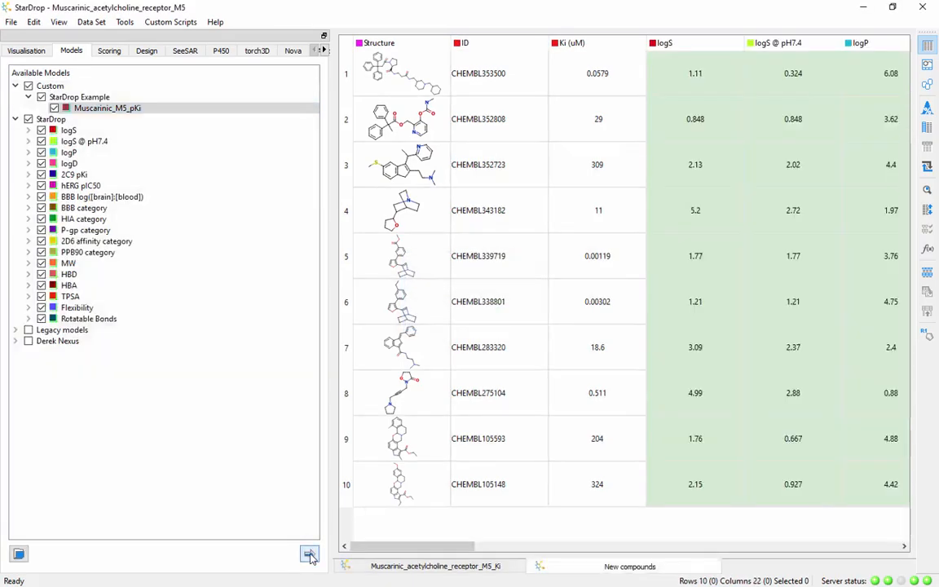
drag(390, 555, 825, 576)
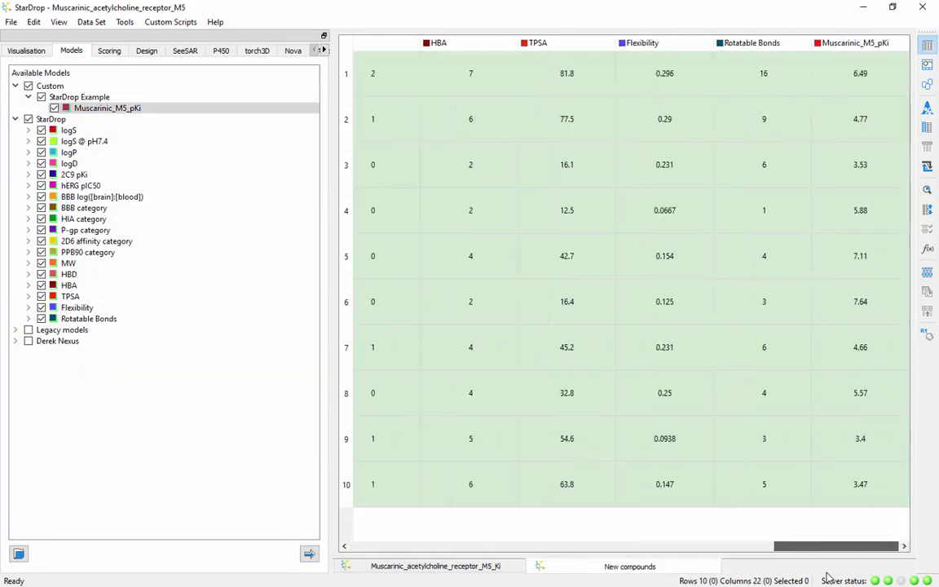
- Place the Muscarinic_M5_pKi column directly after Ki (uM) and load compound CHEMBL338801 into the molecule designer
drag(843, 45, 658, 50)
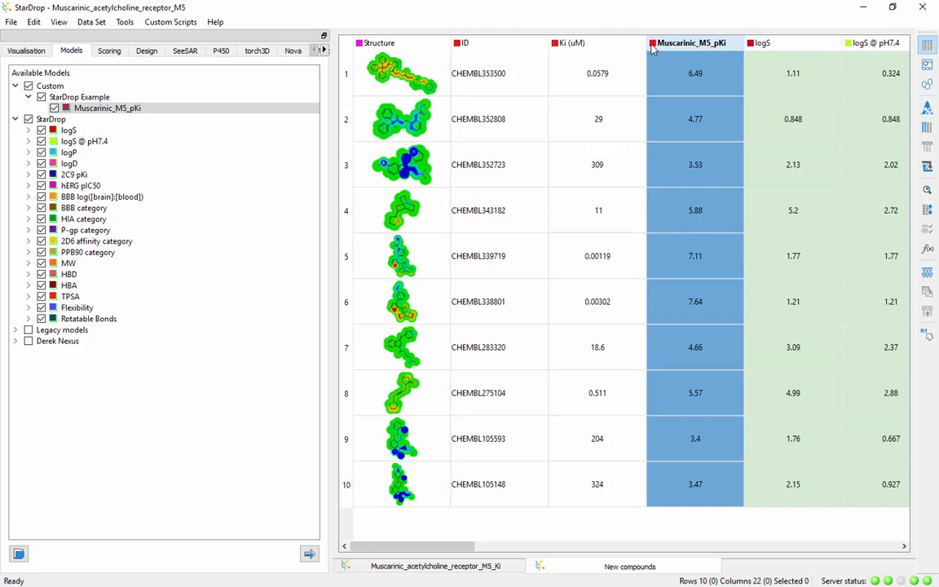
click(147, 51)
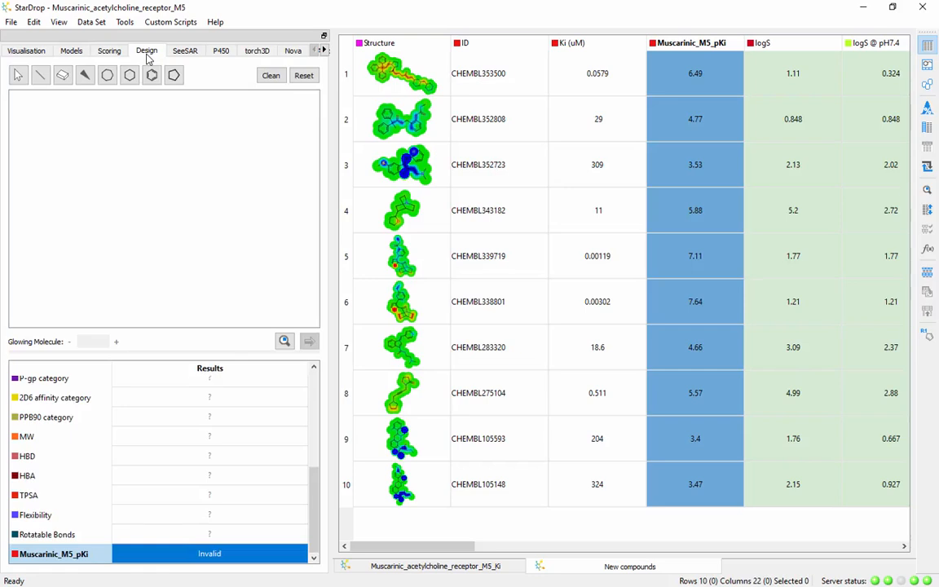
click(350, 296)
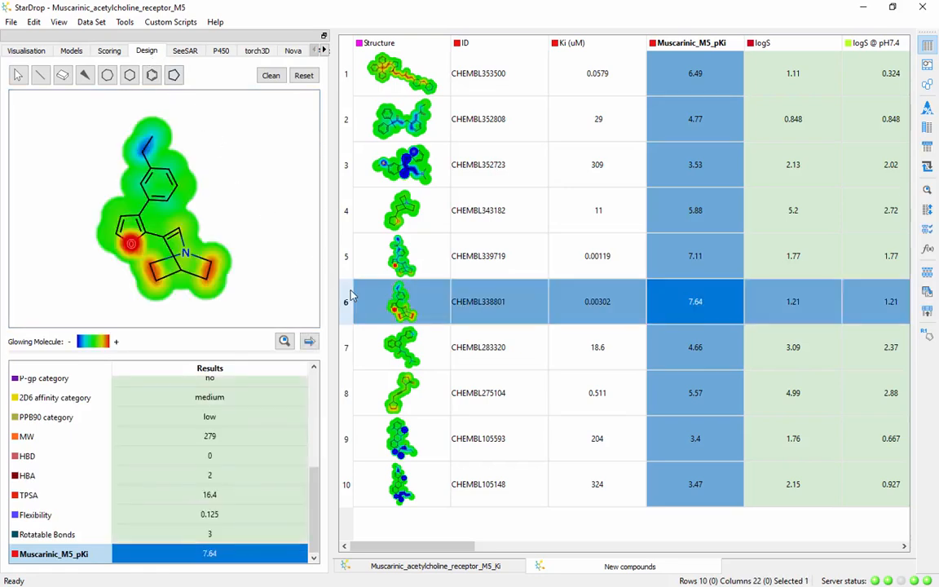
- Draw a double-bonded oxygen on the ethyl carbon attached to the benzene ring to see its effect on the predicted pKi
click(40, 75)
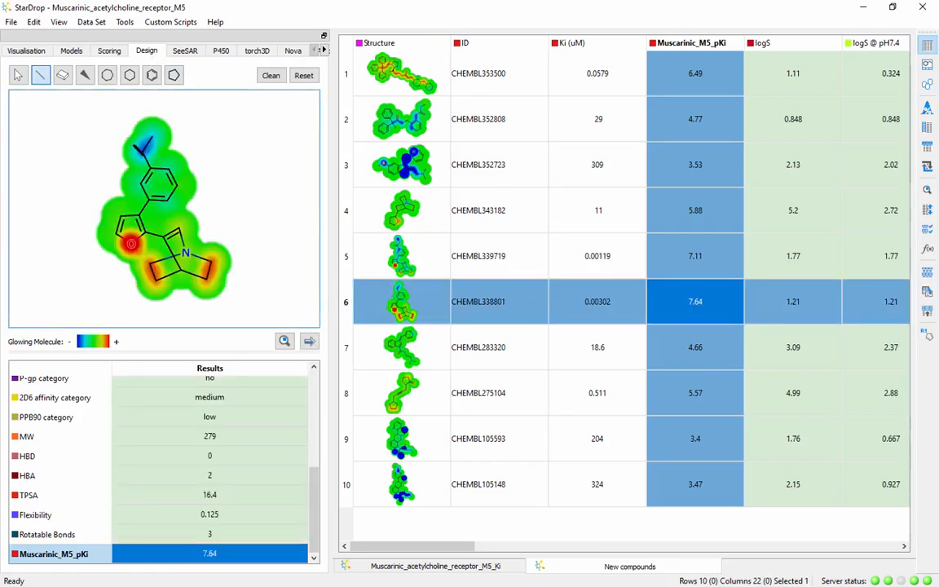
click(142, 147)
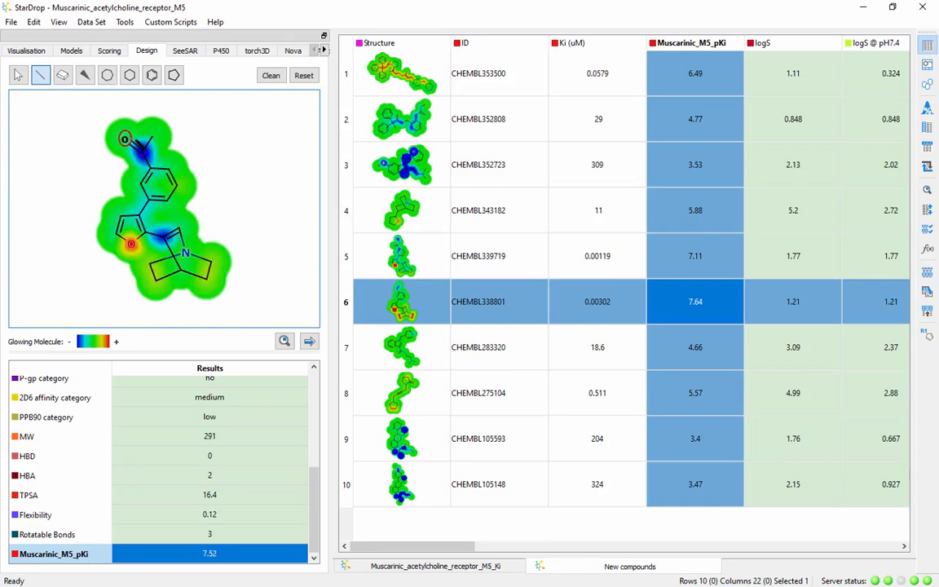
key(o)
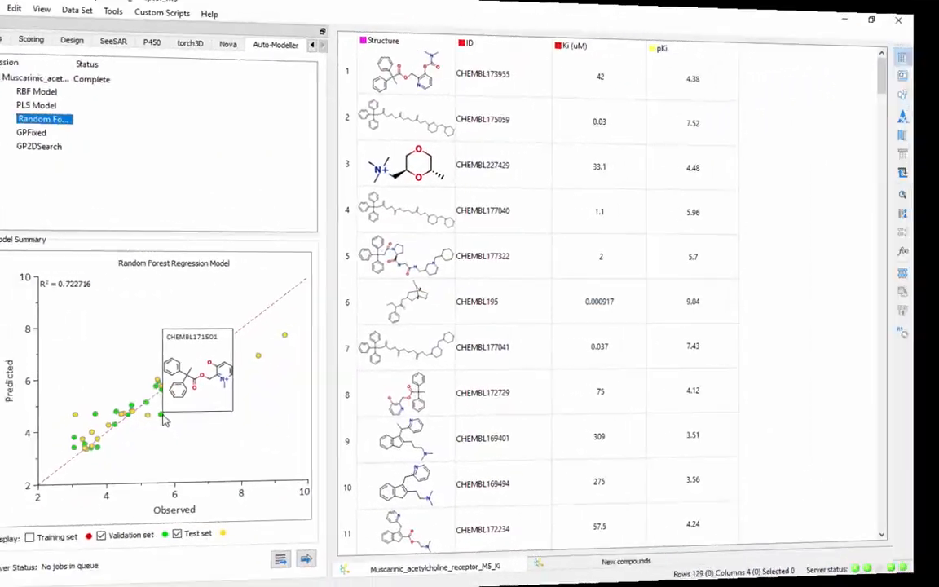